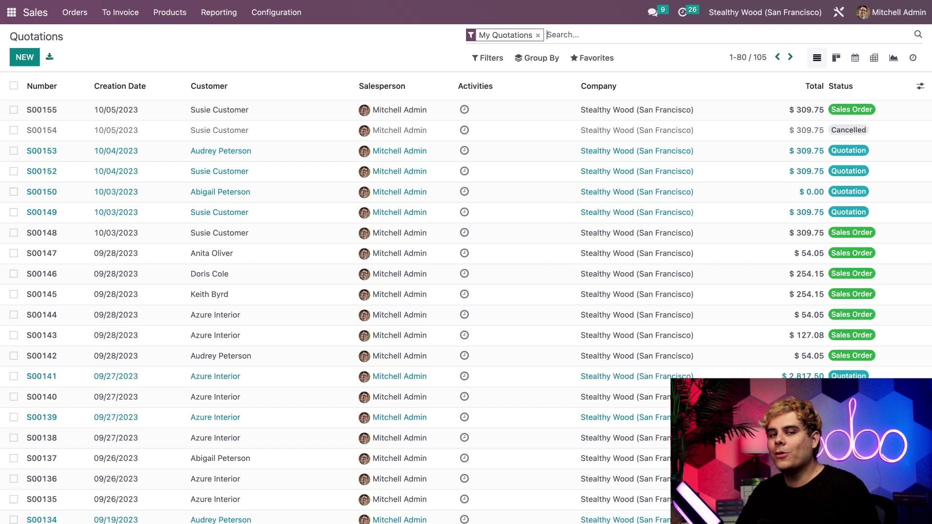
# - Open the Drawer product's Inventory tab and set its Customer Lead Time to 5 days
pyautogui.click(158, 8)
pyautogui.click(162, 34)
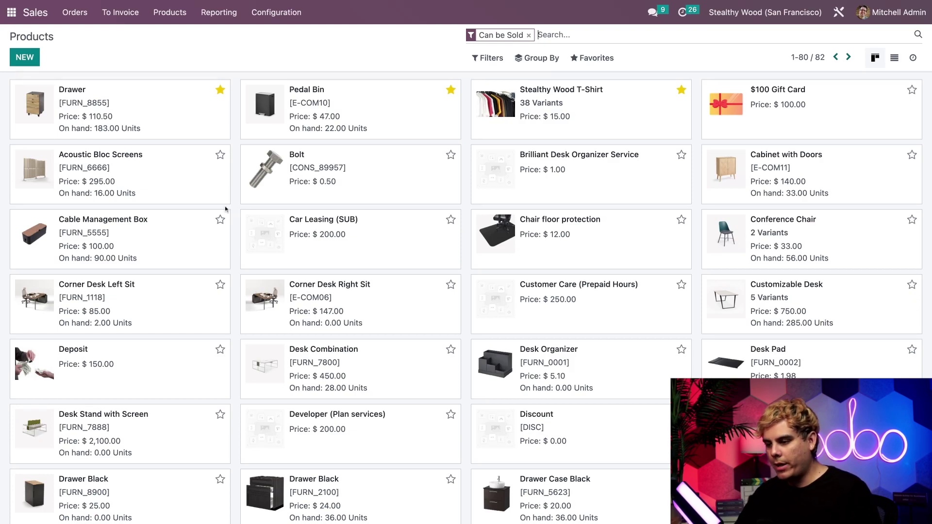
pyautogui.click(158, 121)
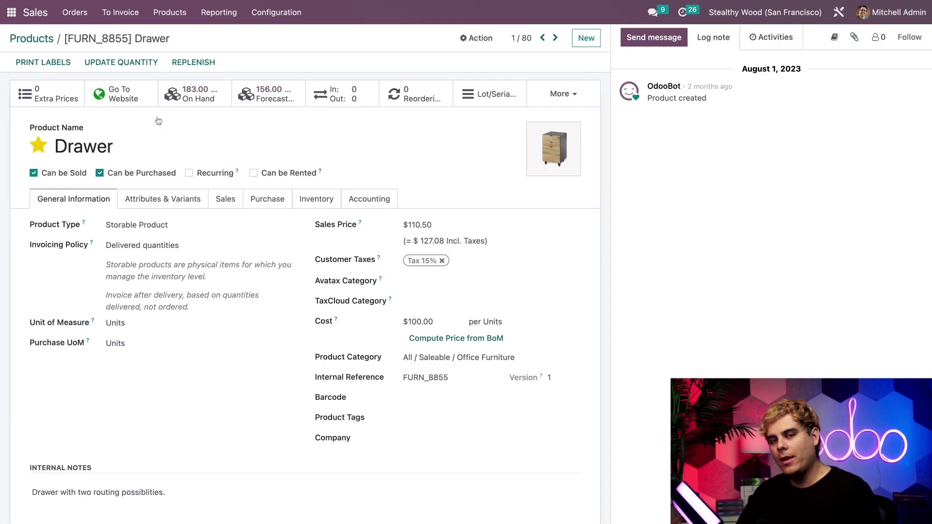
pyautogui.click(299, 200)
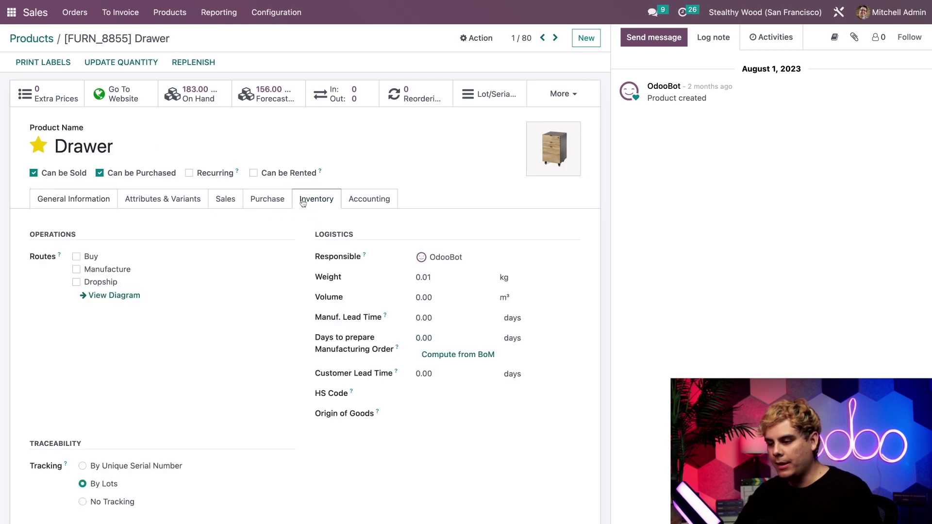
pyautogui.tripleClick(346, 379)
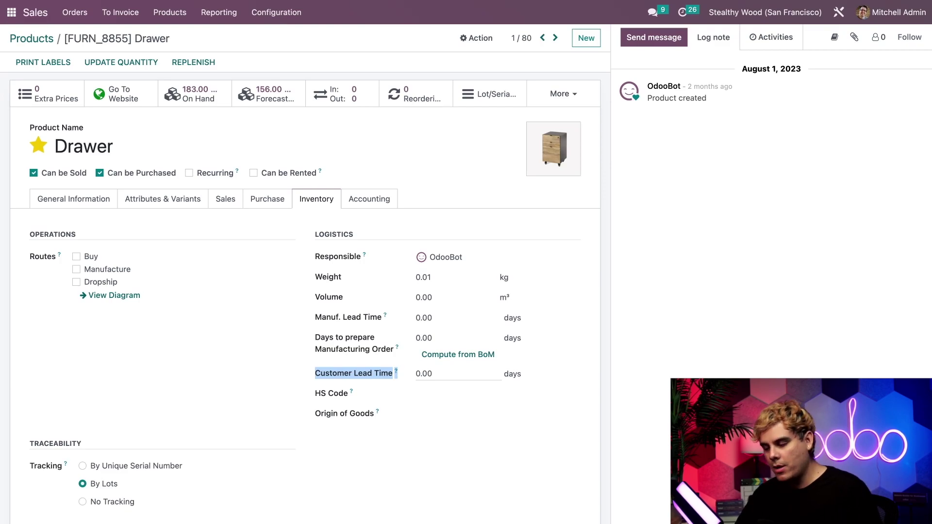
pyautogui.doubleClick(424, 374)
pyautogui.write('5')
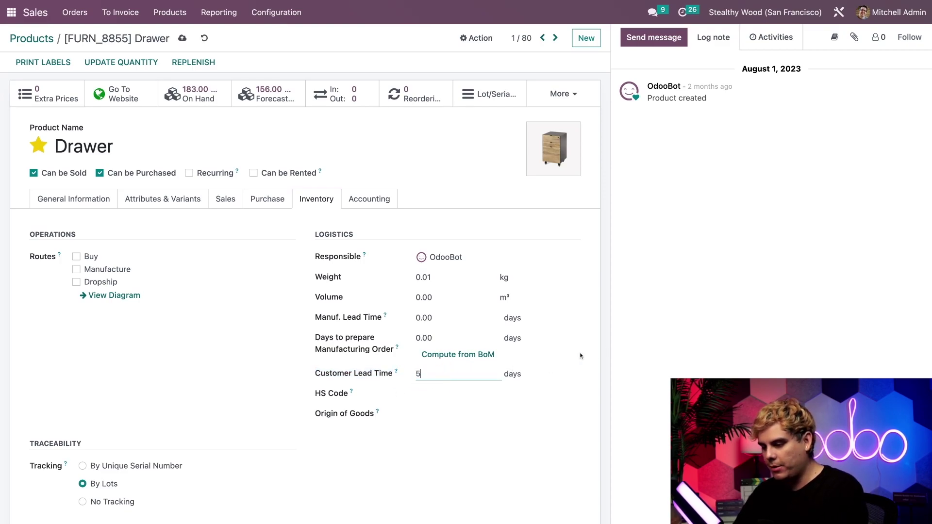
pyautogui.click(556, 359)
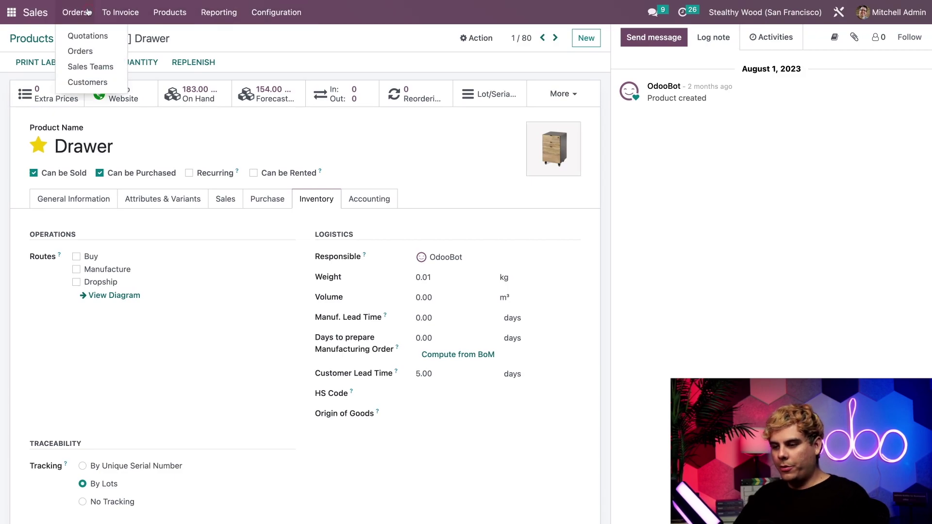
# - Create a new quotation for Azure Interior with one Drawer line and save it
pyautogui.click(76, 52)
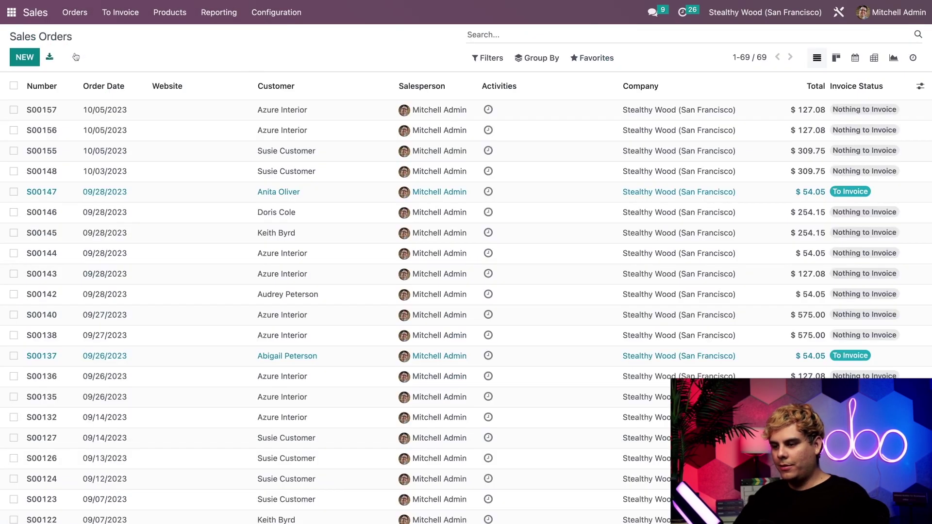
pyautogui.click(16, 61)
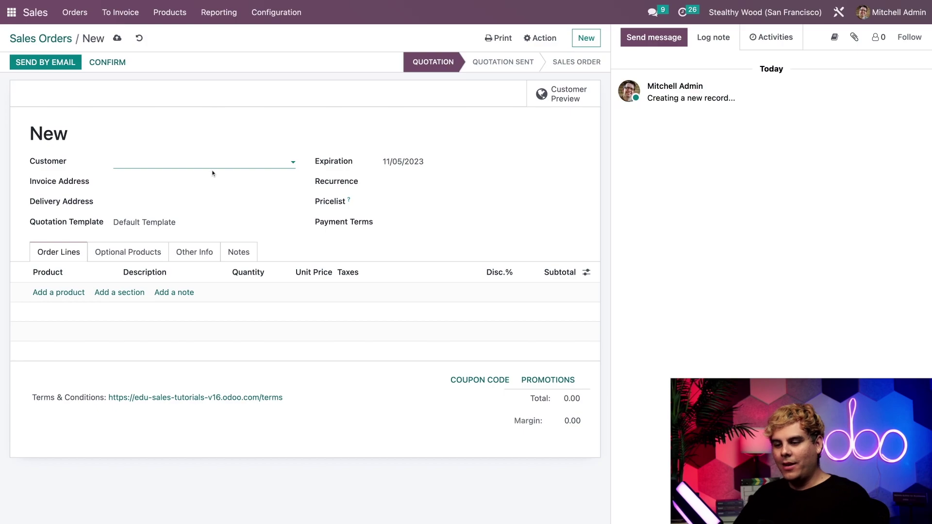
pyautogui.write('azure')
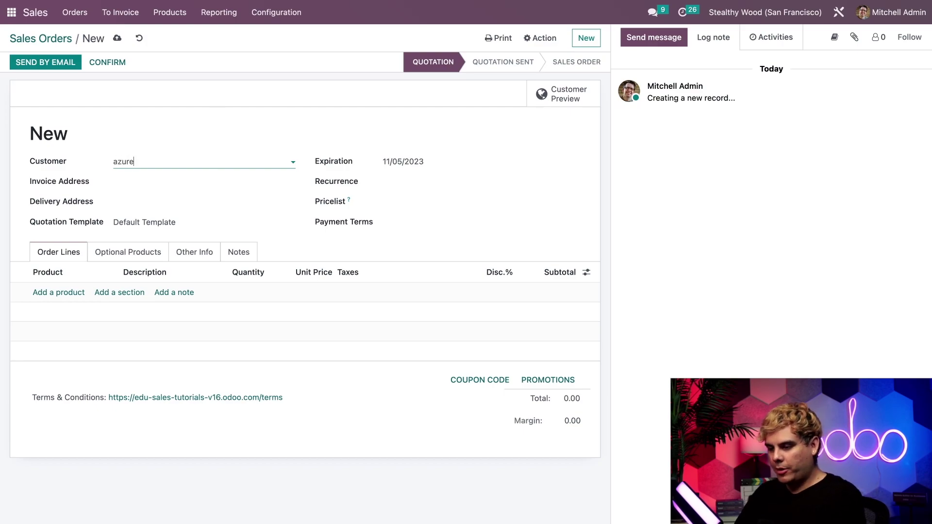
pyautogui.press('Return')
pyautogui.click(51, 328)
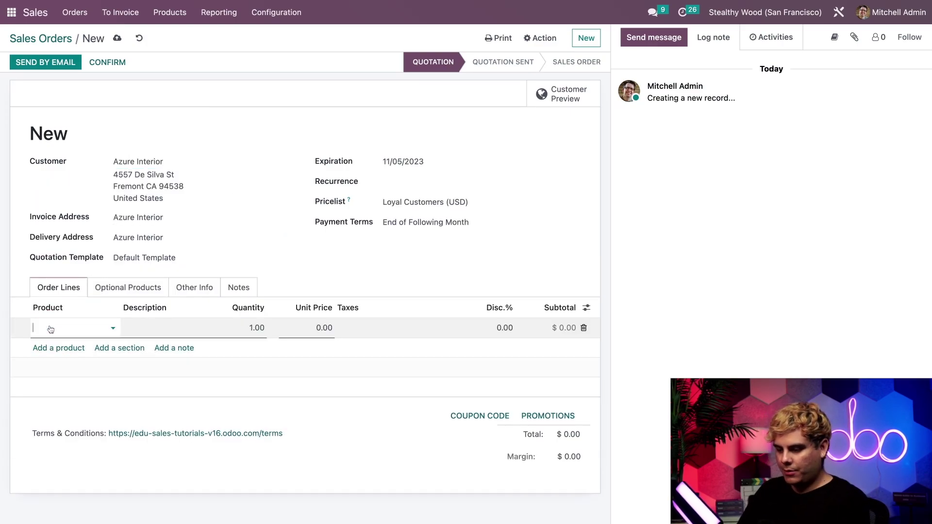
pyautogui.write('draw')
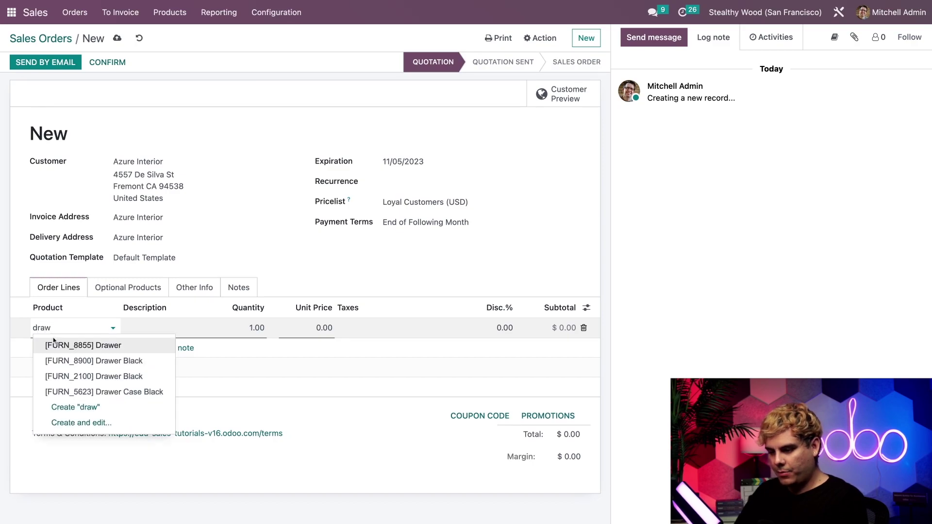
pyautogui.press('Return')
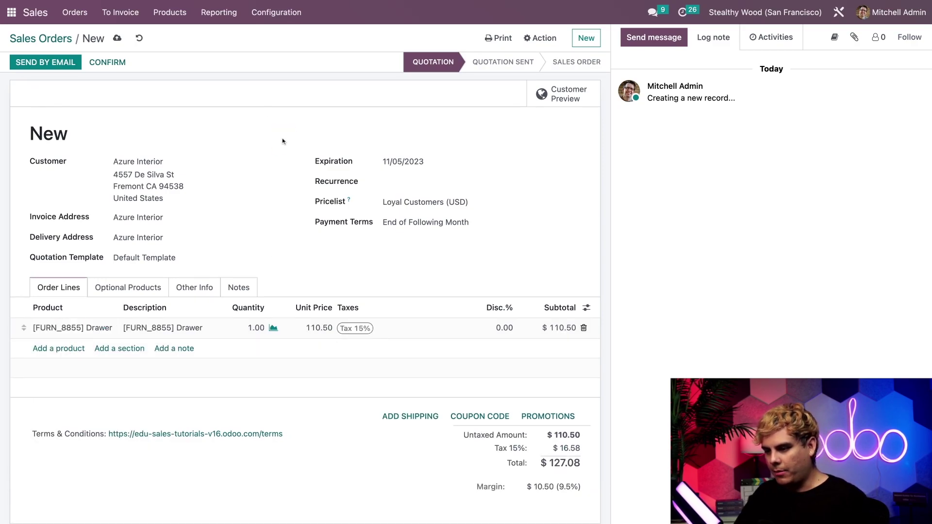
pyautogui.hotkey('alt', 's')
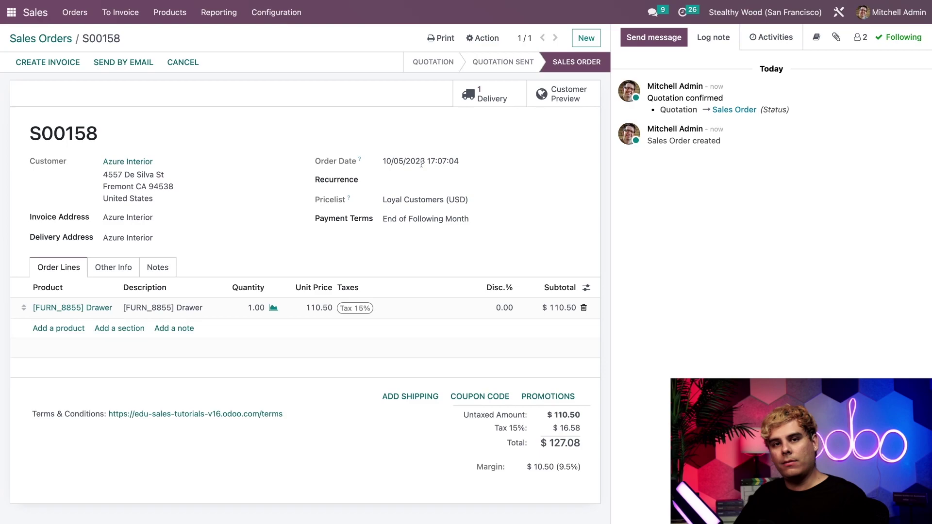
# - Check the order's delivery date of 10/10/2023 on the Other Info tab
pyautogui.click(124, 268)
pyautogui.scroll(-2, 211, 379)
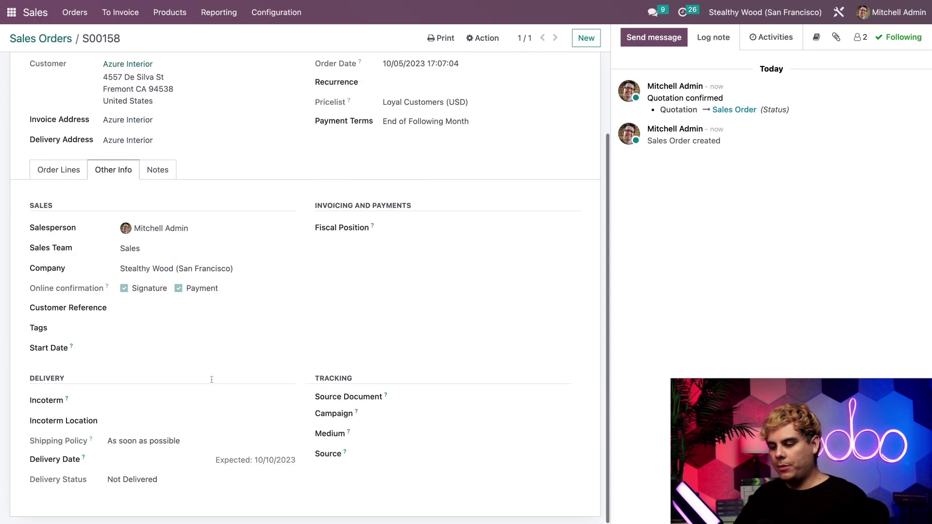
pyautogui.doubleClick(46, 379)
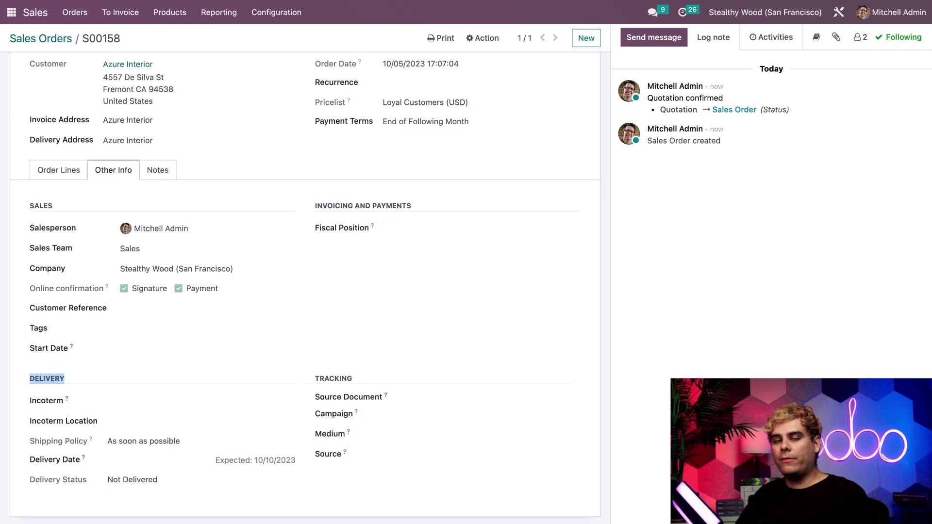
pyautogui.scroll(3, 277, 405)
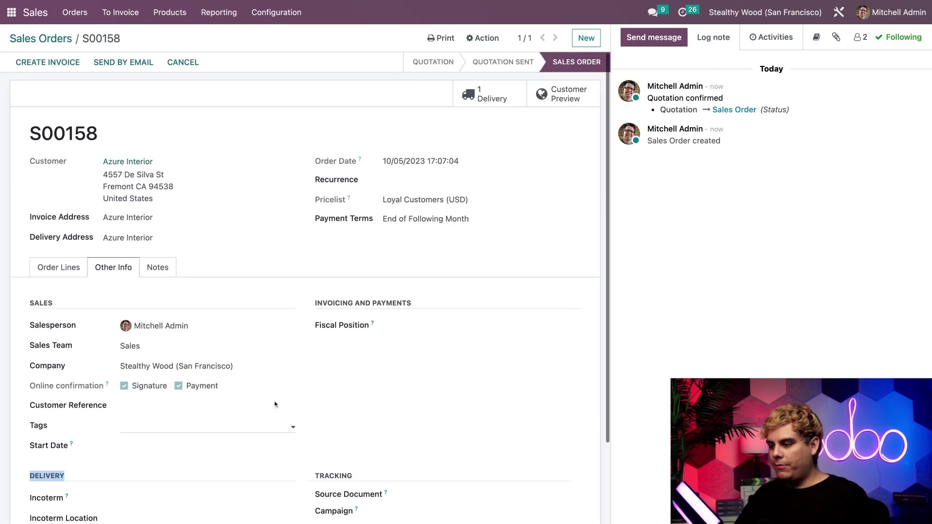
# - Open delivery WH/OUT/00062 and inspect its scheduled date without changing it
pyautogui.click(490, 100)
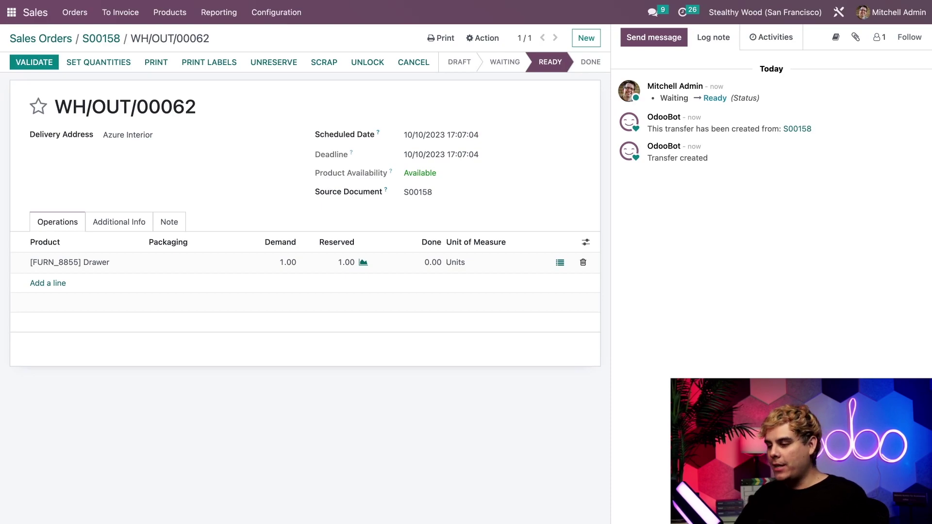
pyautogui.click(358, 129)
pyautogui.click(349, 116)
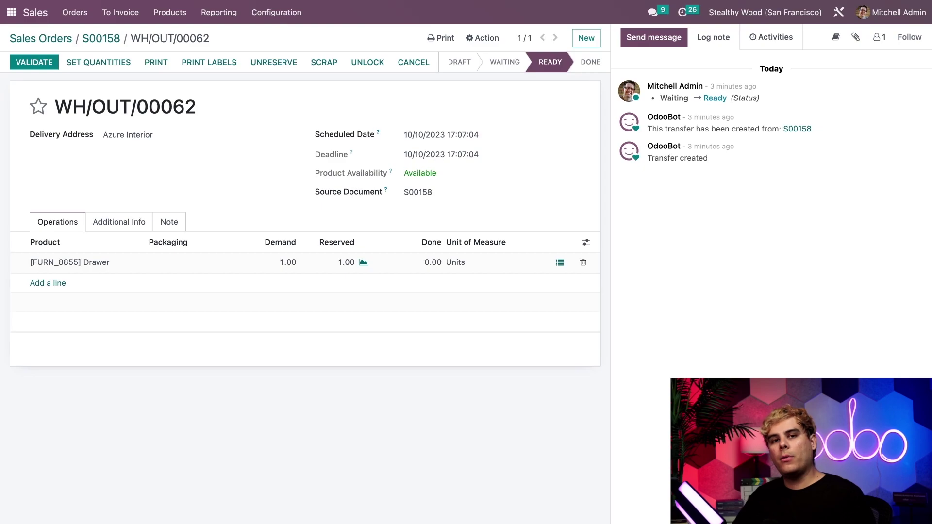
# - Go to the Inventory app's Configuration > Settings page
pyautogui.click(11, 11)
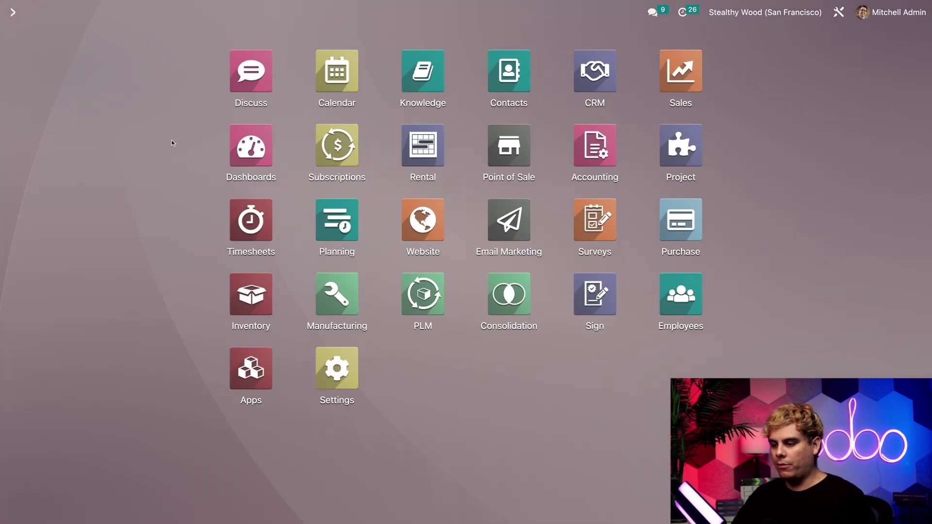
pyautogui.write('inve')
pyautogui.press('Return')
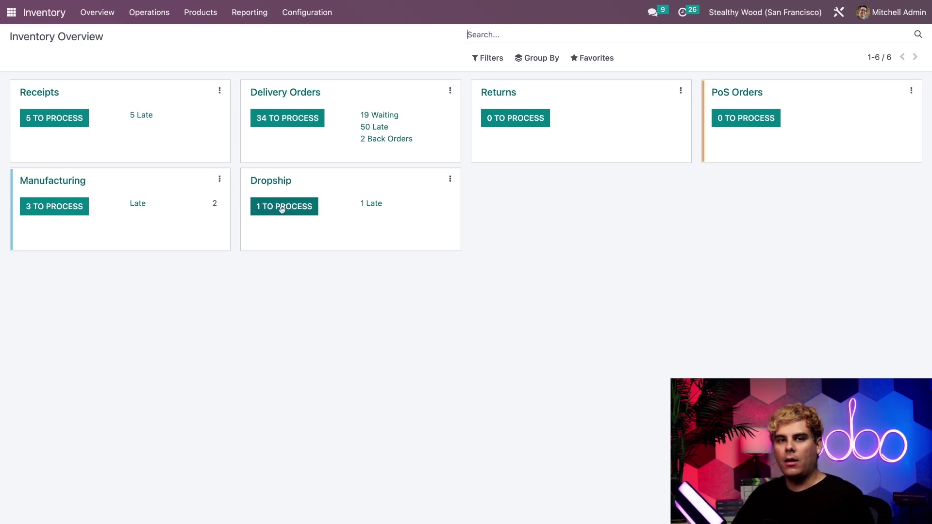
pyautogui.click(316, 14)
pyautogui.click(303, 36)
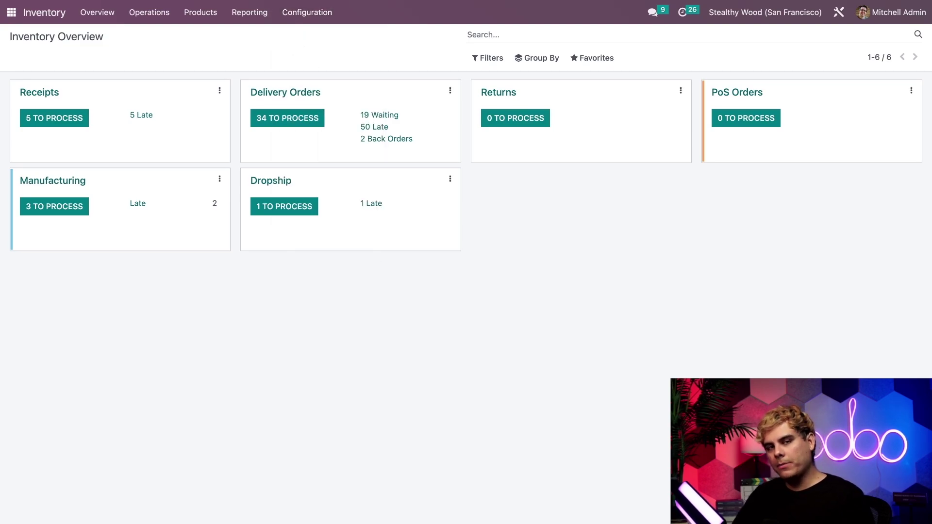
# - Enable Security Lead Time for Sales under Advanced Scheduling
pyautogui.scroll(-10, 520, 298)
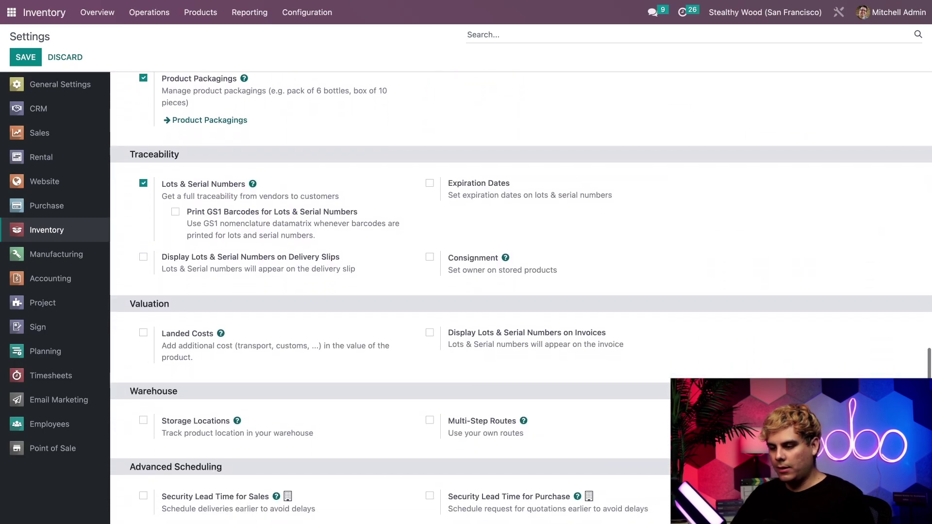
pyautogui.scroll(-2, 520, 299)
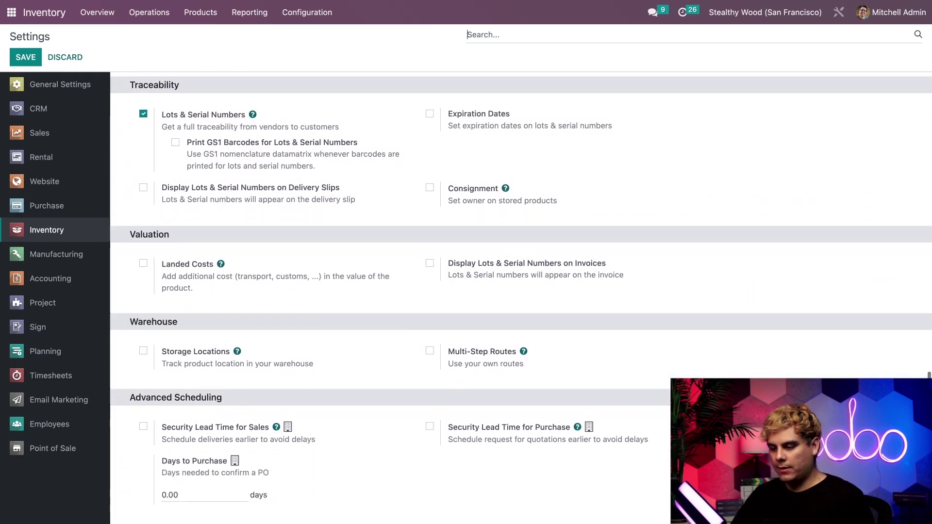
pyautogui.click(143, 427)
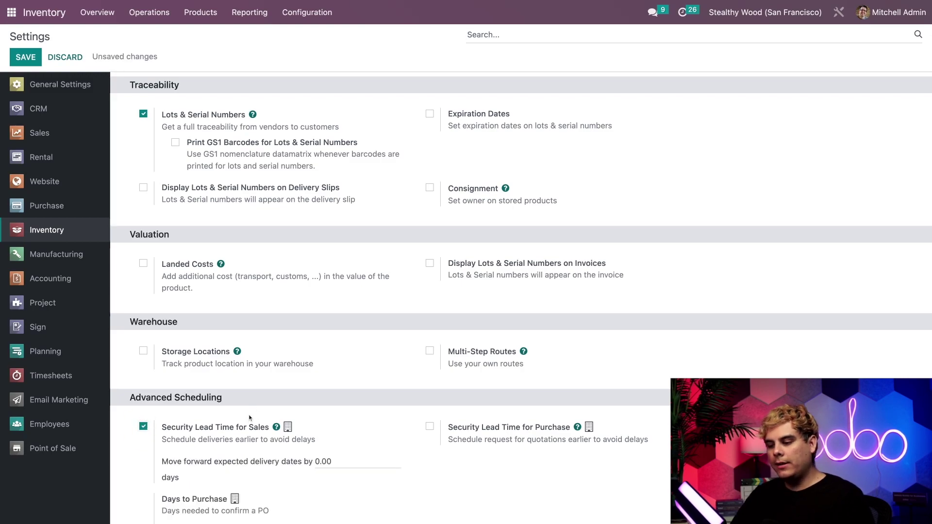
pyautogui.scroll(-1, 253, 415)
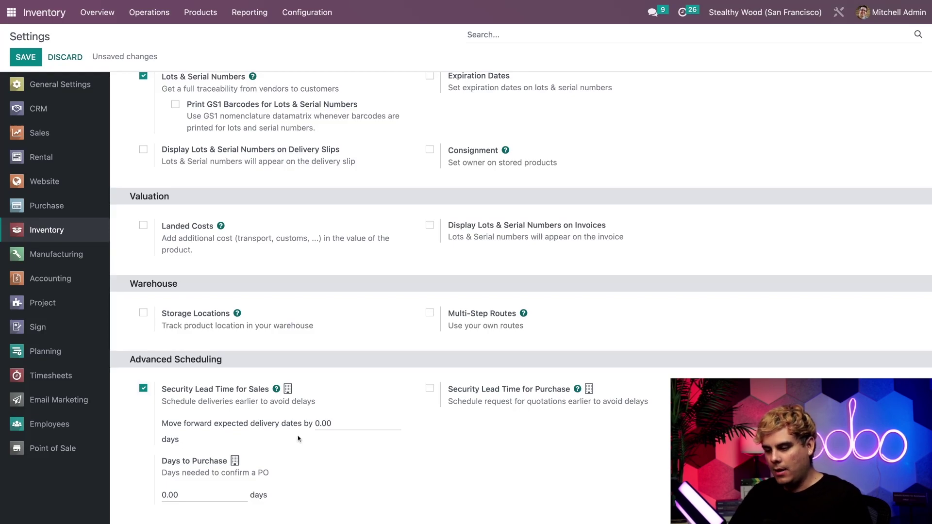
# - Move expected delivery dates forward by 2 days, save the settings, and return home
pyautogui.click(342, 422)
pyautogui.write('2')
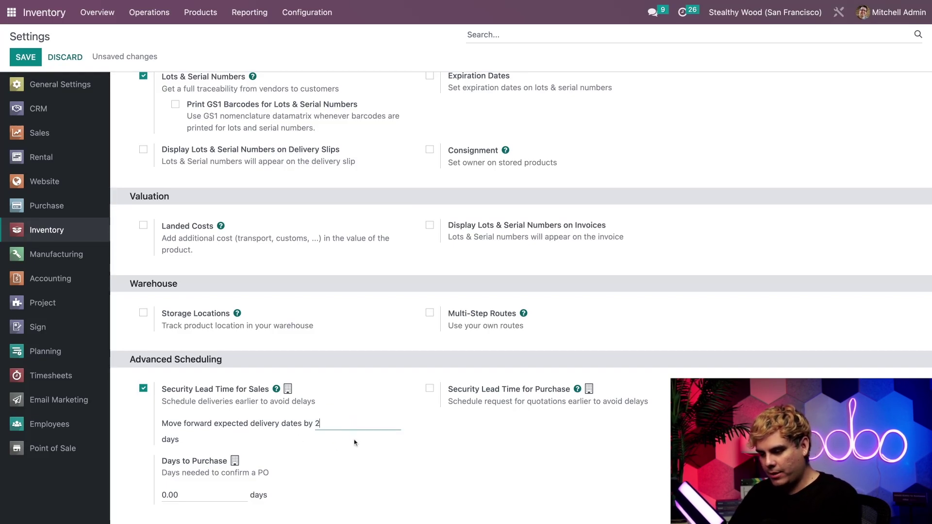
pyautogui.click(355, 441)
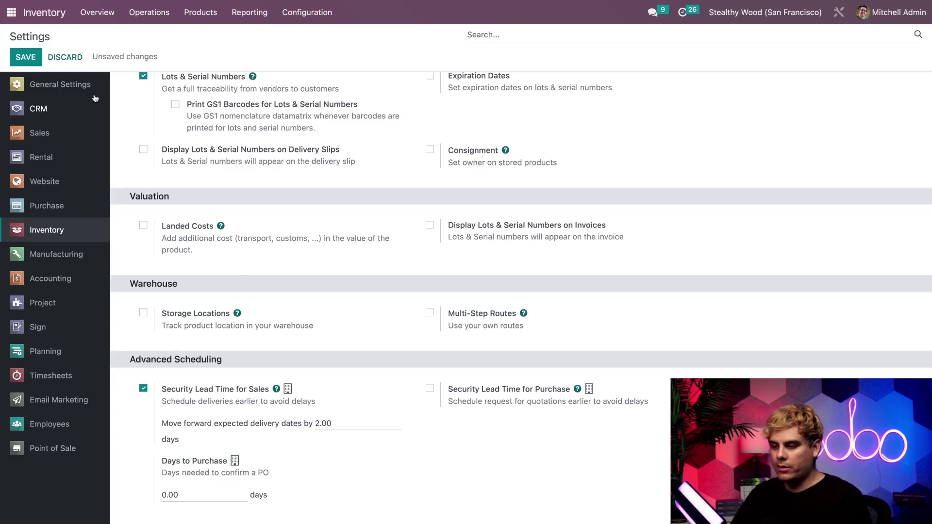
pyautogui.click(26, 59)
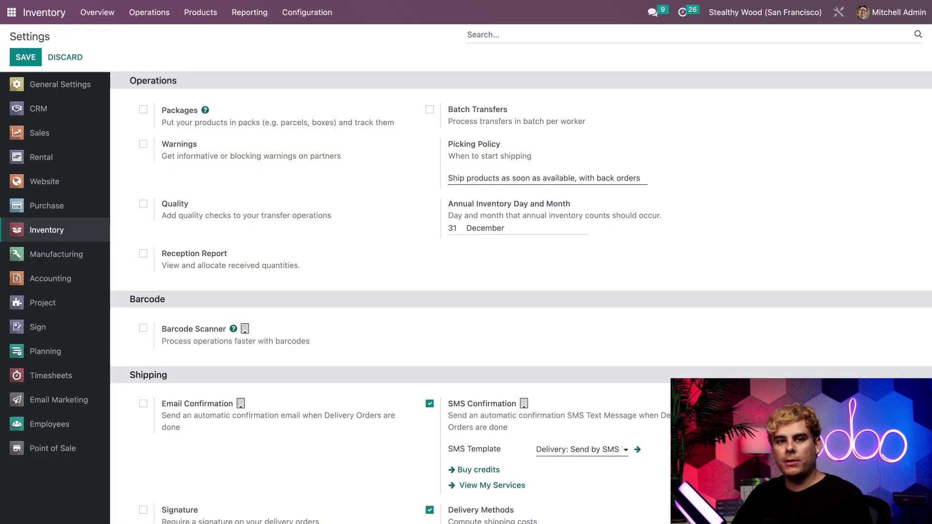
pyautogui.click(11, 12)
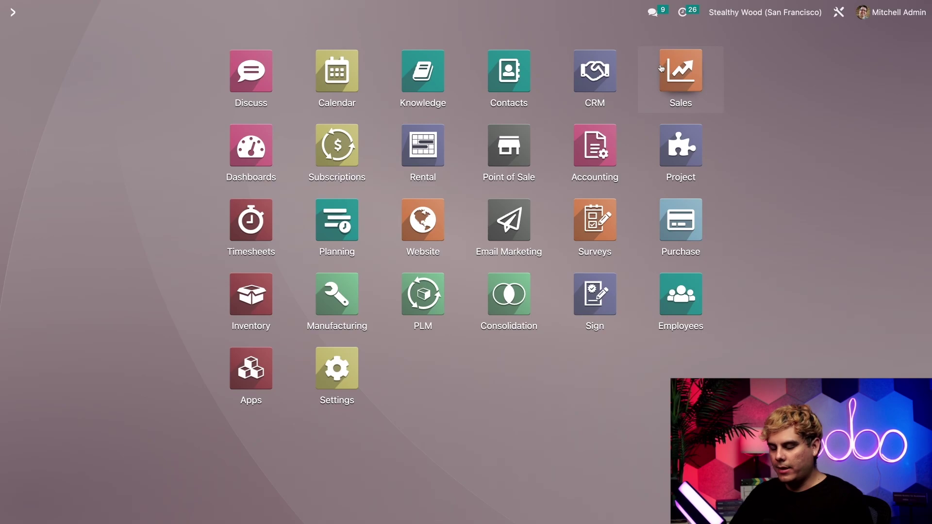
# - Duplicate sales order S00158 and confirm the copy as S00159
pyautogui.click(665, 86)
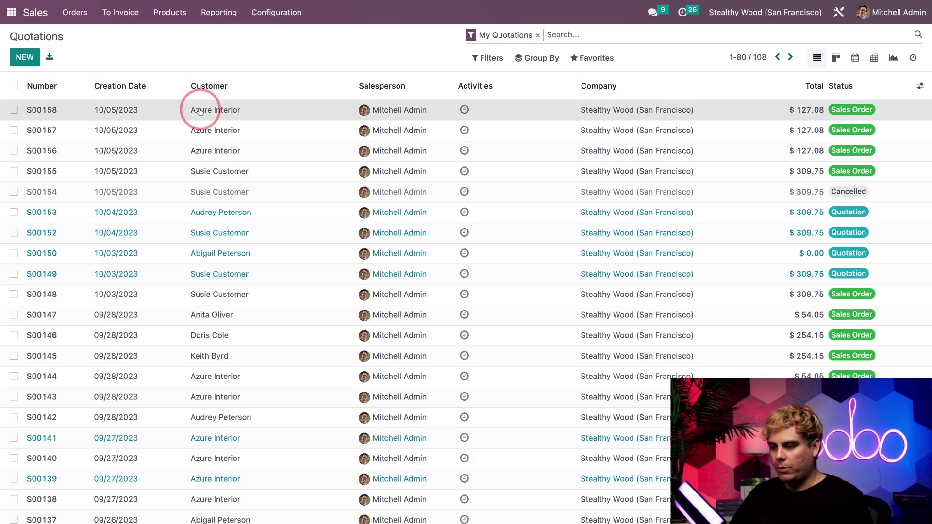
pyautogui.click(272, 112)
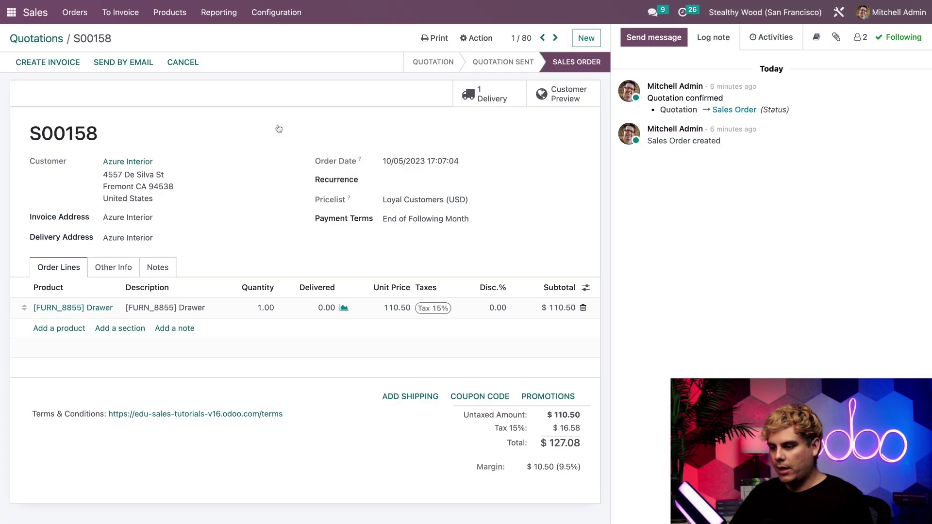
pyautogui.click(477, 37)
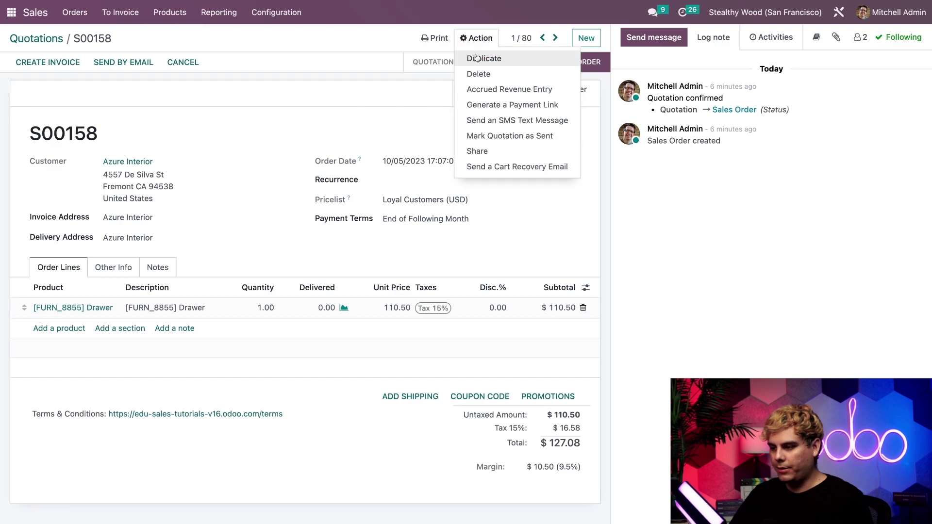
pyautogui.click(477, 57)
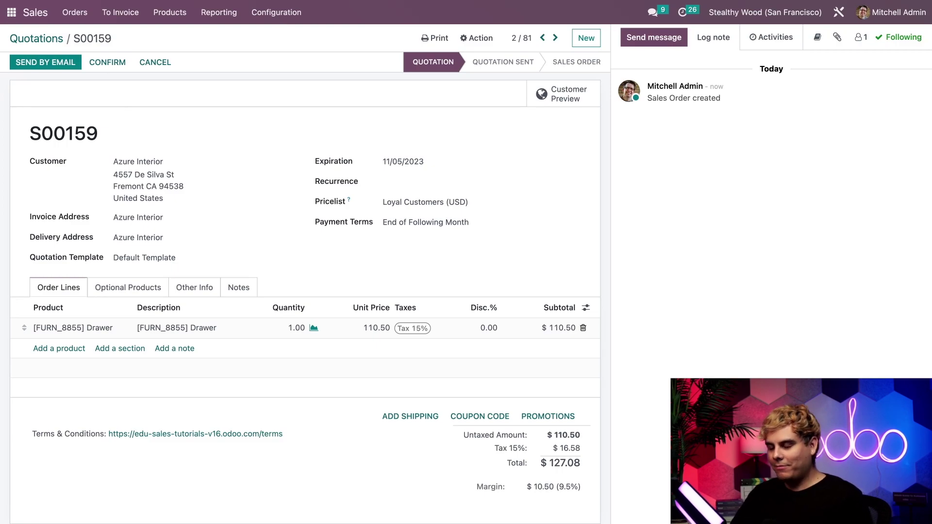
pyautogui.click(111, 65)
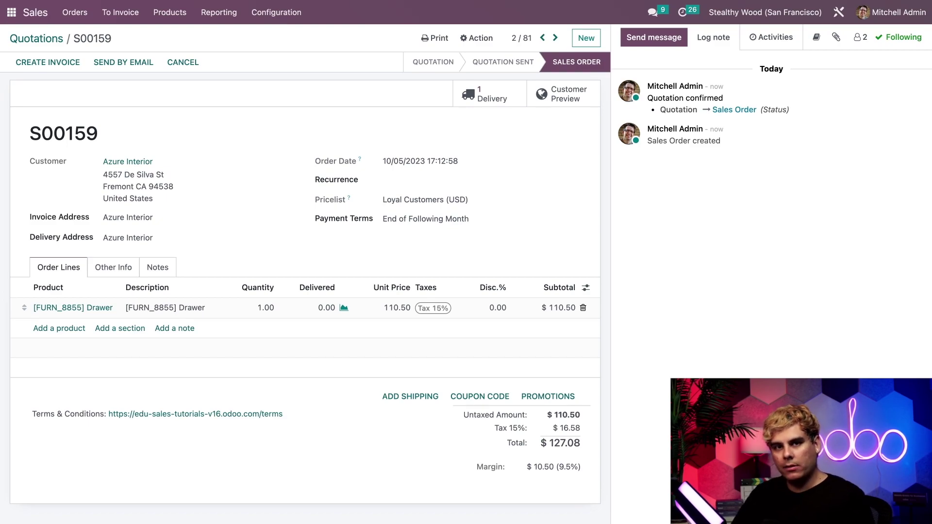
# - Check S00159's expected delivery date of 10/10/2023 on the Other Info tab
pyautogui.click(121, 269)
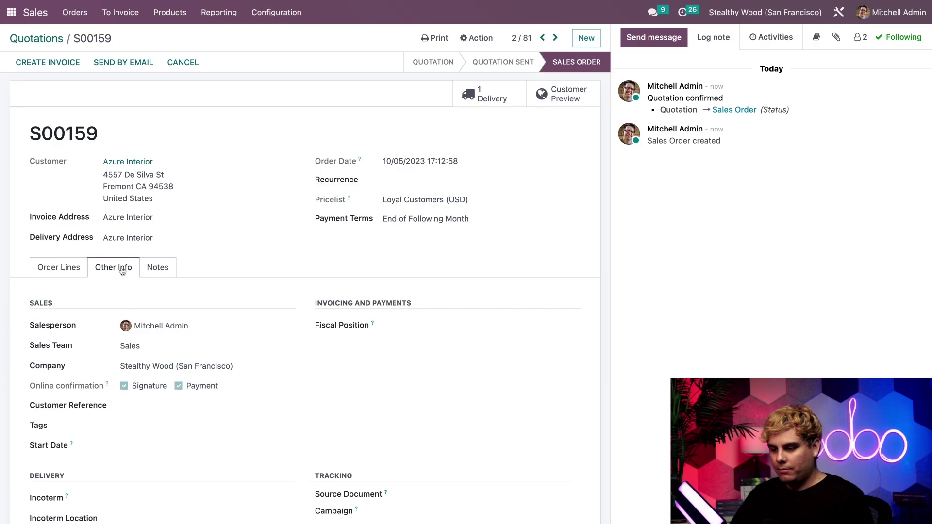
pyautogui.scroll(-3, 251, 360)
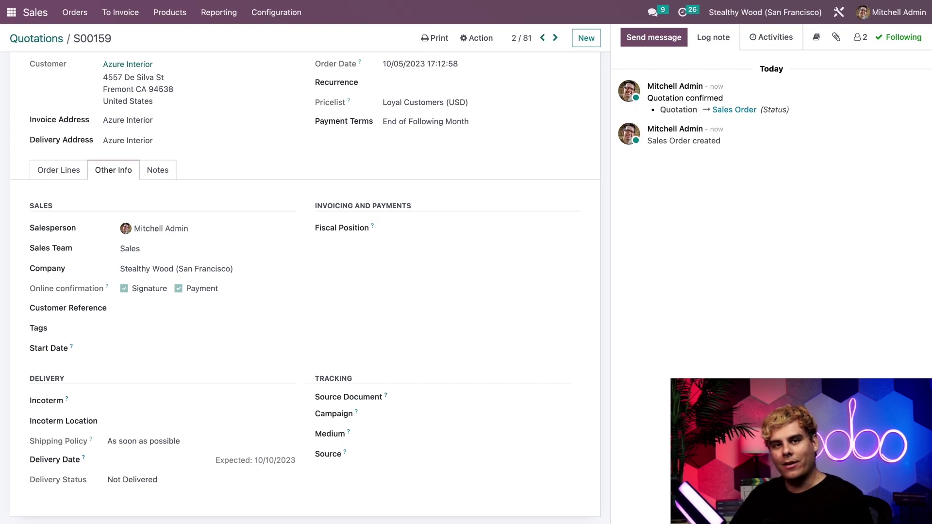
pyautogui.scroll(3, 426, 407)
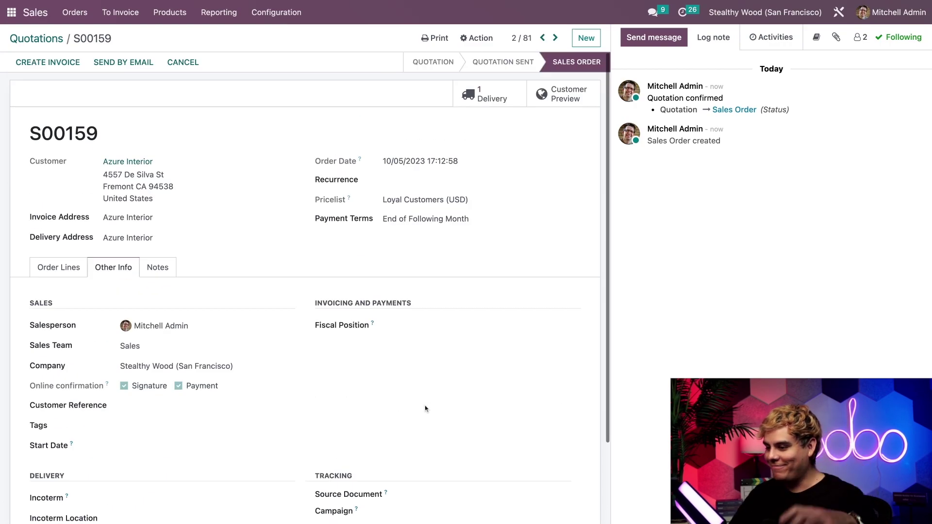
pyautogui.click(492, 95)
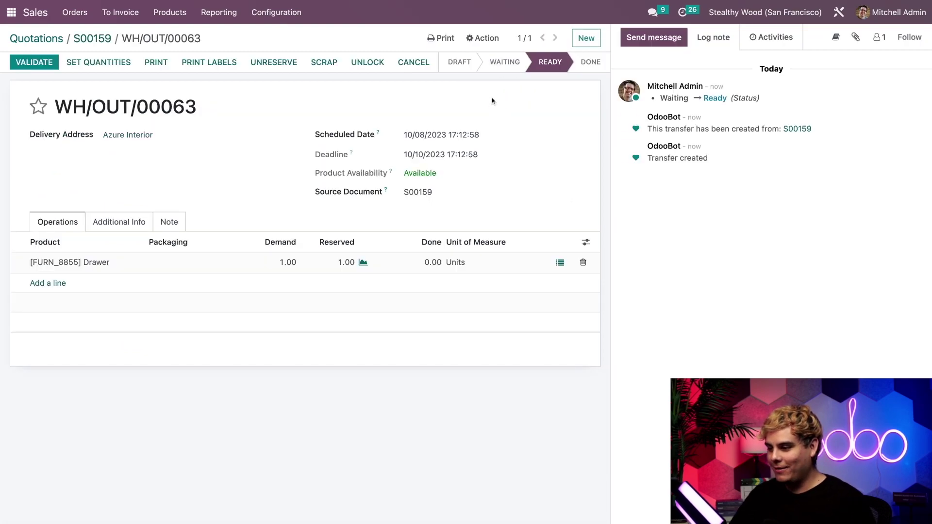